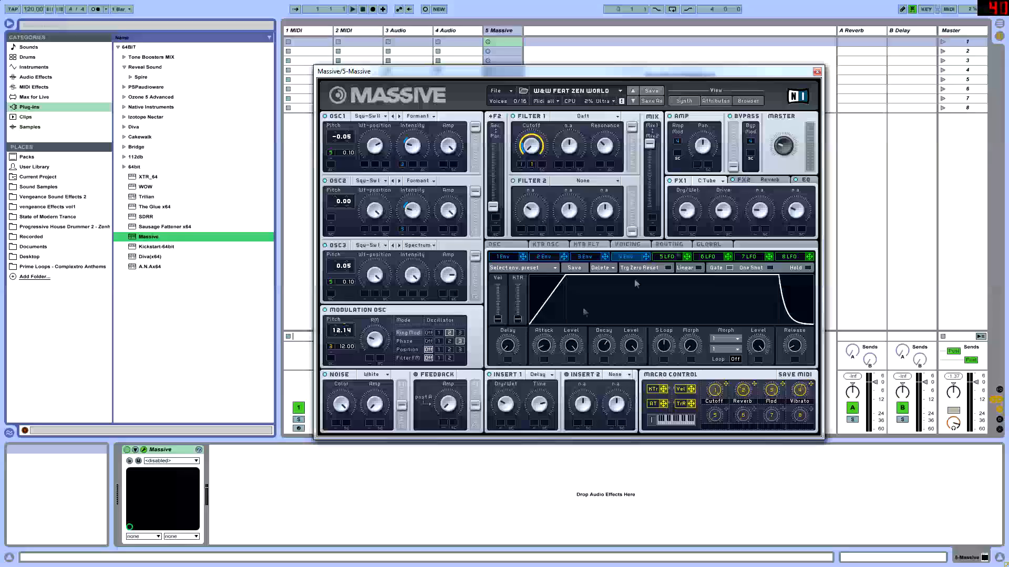
left_click(715, 101)
left_click(684, 101)
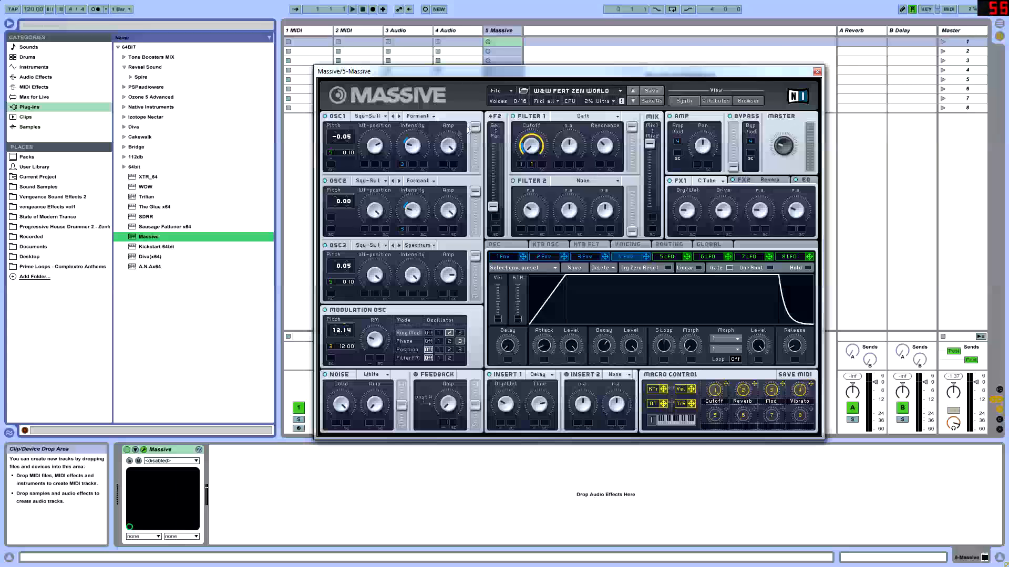
Set oscillator 1's wavetable to Square-Saw II
left_click_drag(395, 78, 376, 73)
left_click(351, 110)
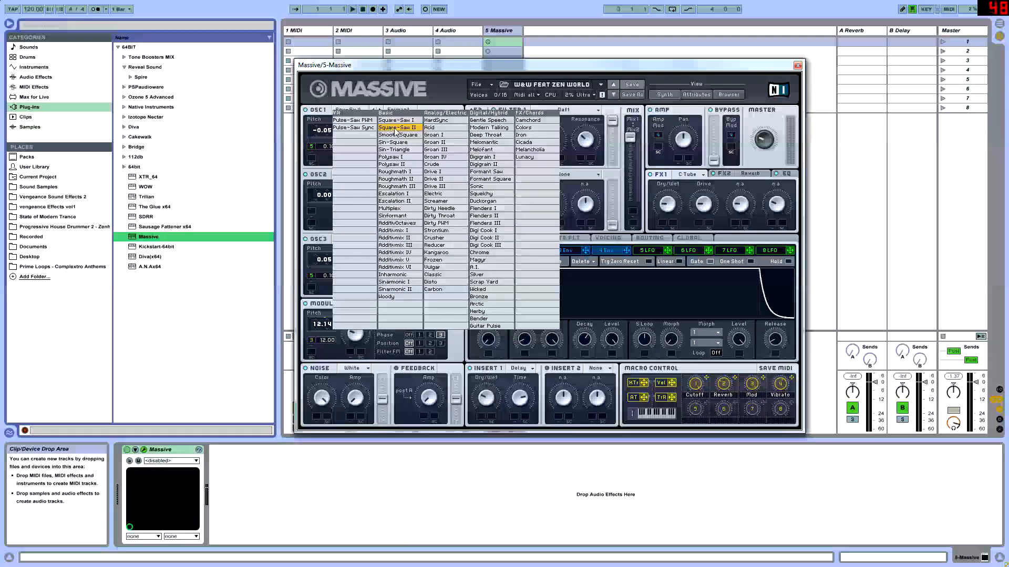
left_click(395, 128)
left_click(359, 113)
left_click(393, 129)
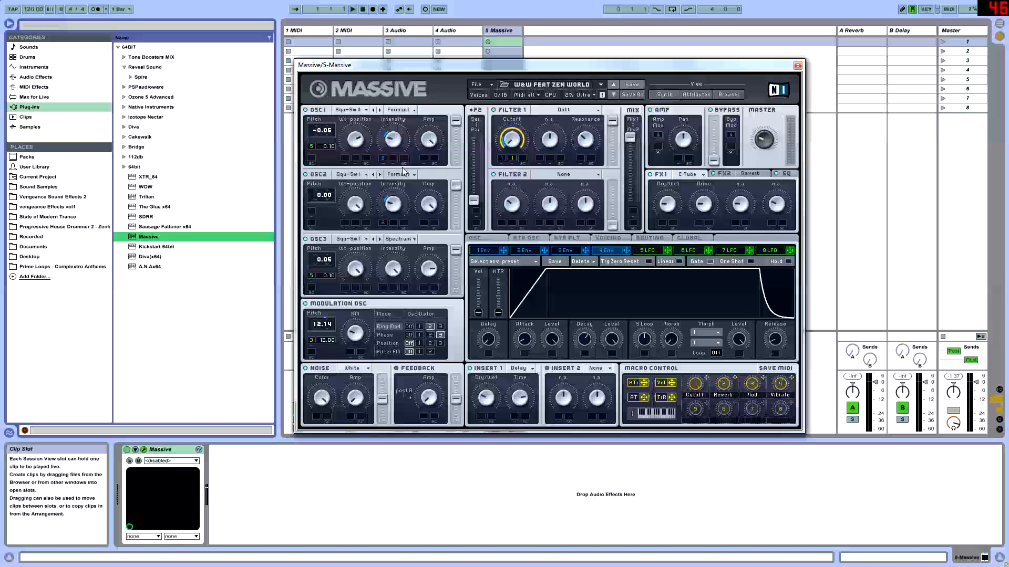
Set oscillator 2's wavetable to Square-Saw I
mouse_move(497, 66)
left_mouse_down()
mouse_move(561, 62)
mouse_move(513, 55)
left_mouse_up()
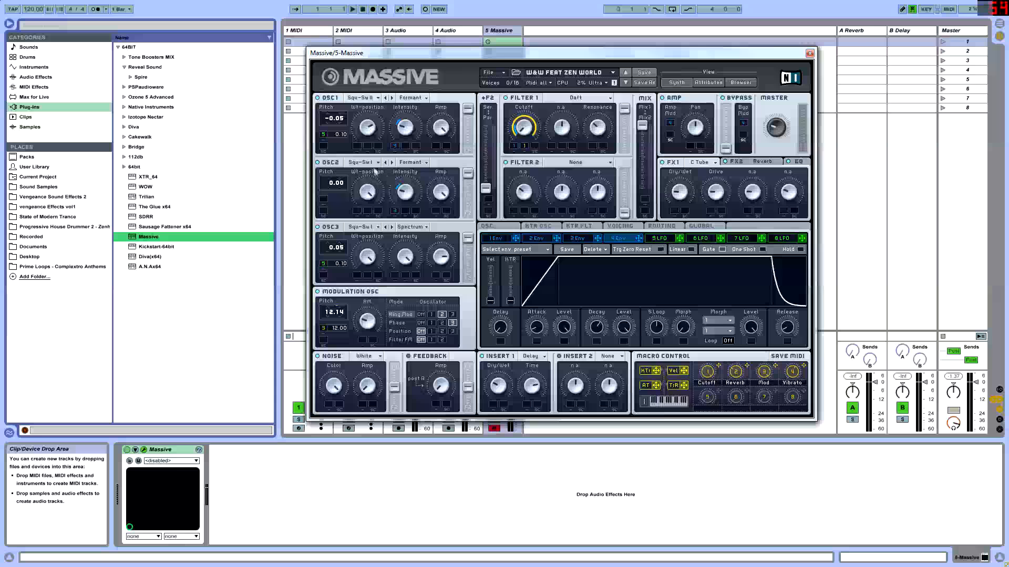
left_click(364, 162)
left_click(397, 173)
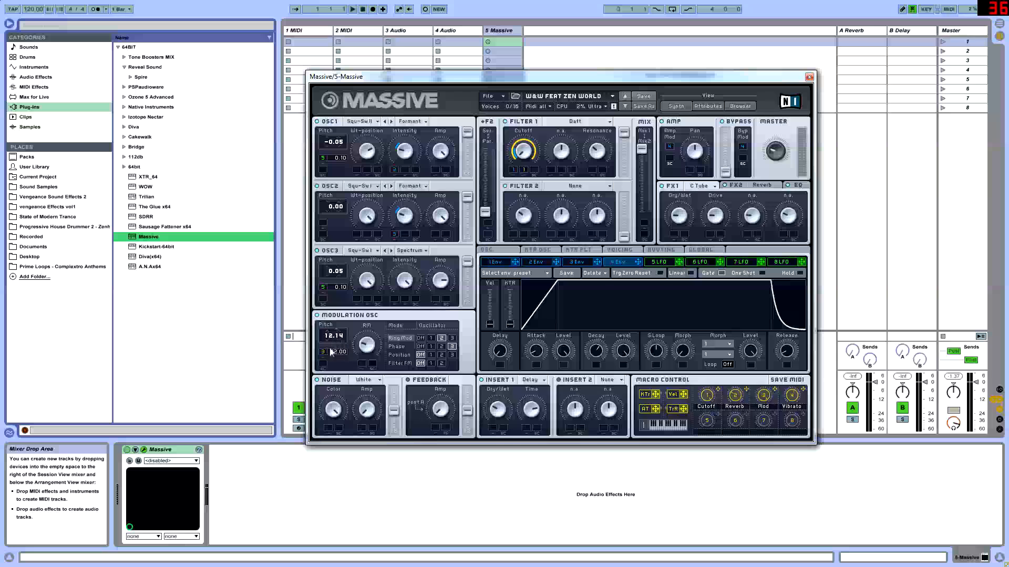
Set the modulation oscillator's phase target to oscillator 3 and the noise type to White
left_click(451, 347)
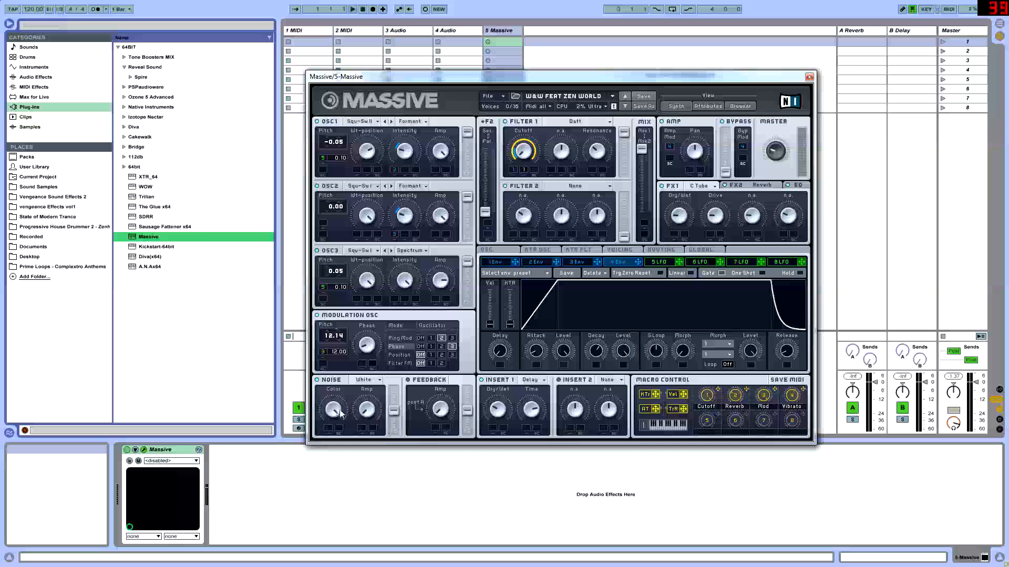
left_click(373, 379)
left_click(369, 385)
left_click(371, 380)
left_click(367, 365)
Set Insert 1 to Simple Delay and Filter 1 to the Daft type
left_click(532, 380)
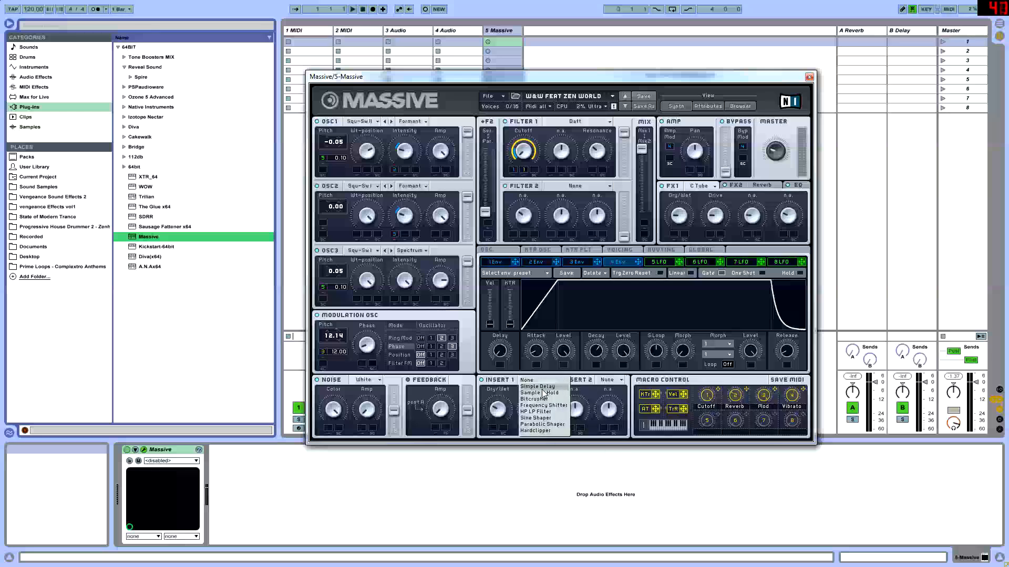
left_click(537, 380)
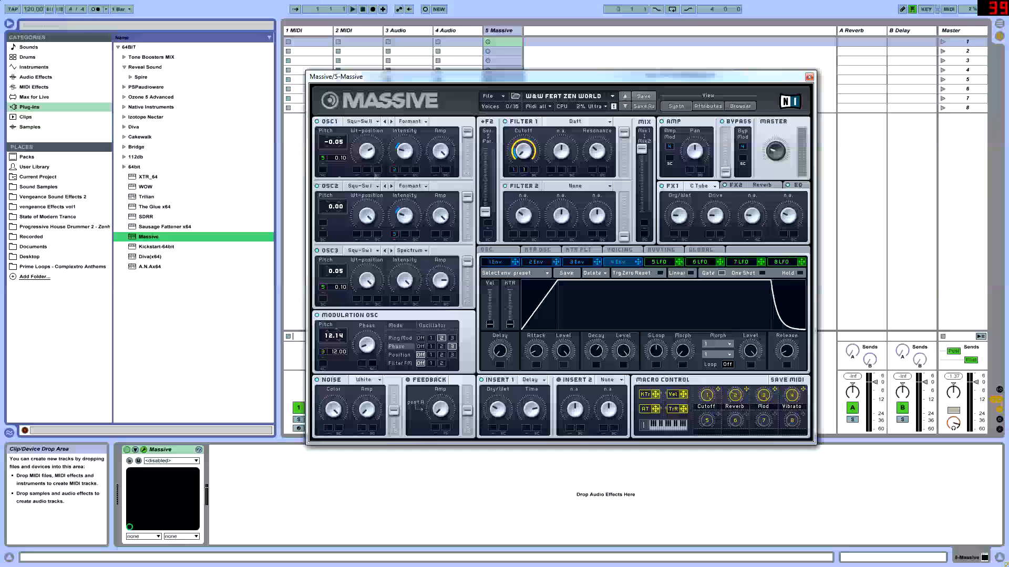
left_click(555, 123)
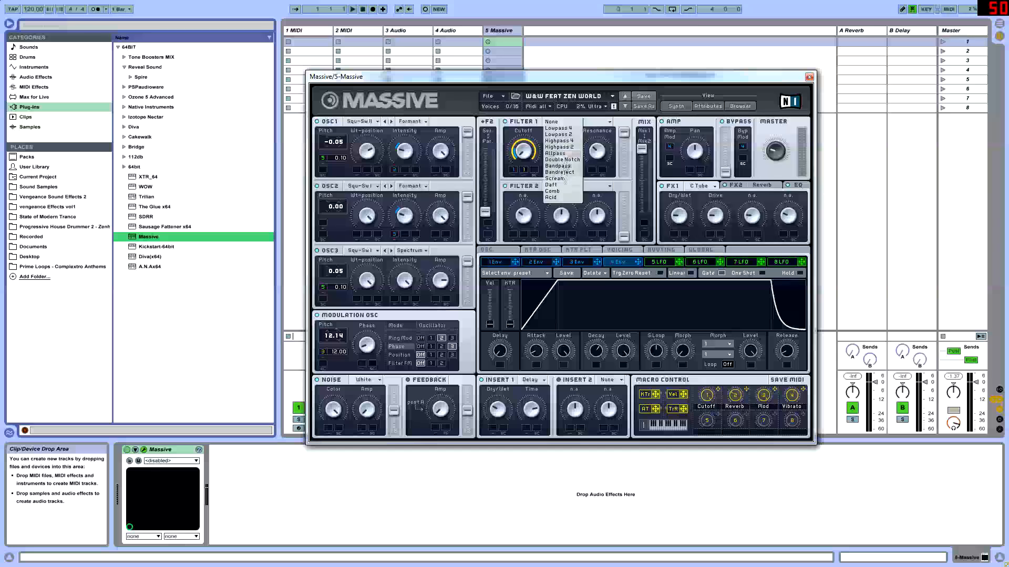
left_click(558, 184)
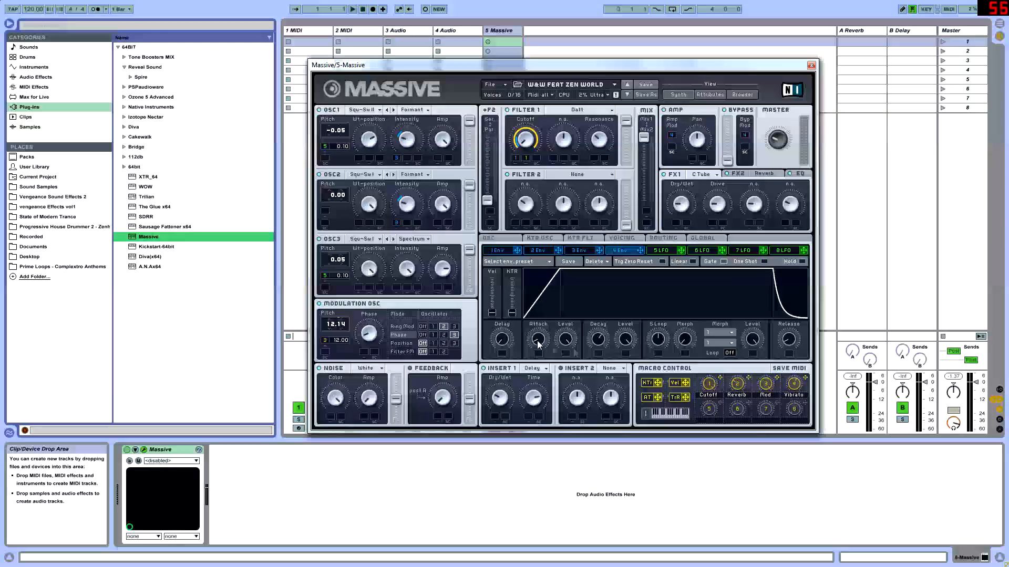
Fine-tune envelope 4's attack, then envelope 3's decay, release and its modulation of oscillator 1's intensity
left_click_drag(539, 344, 540, 347)
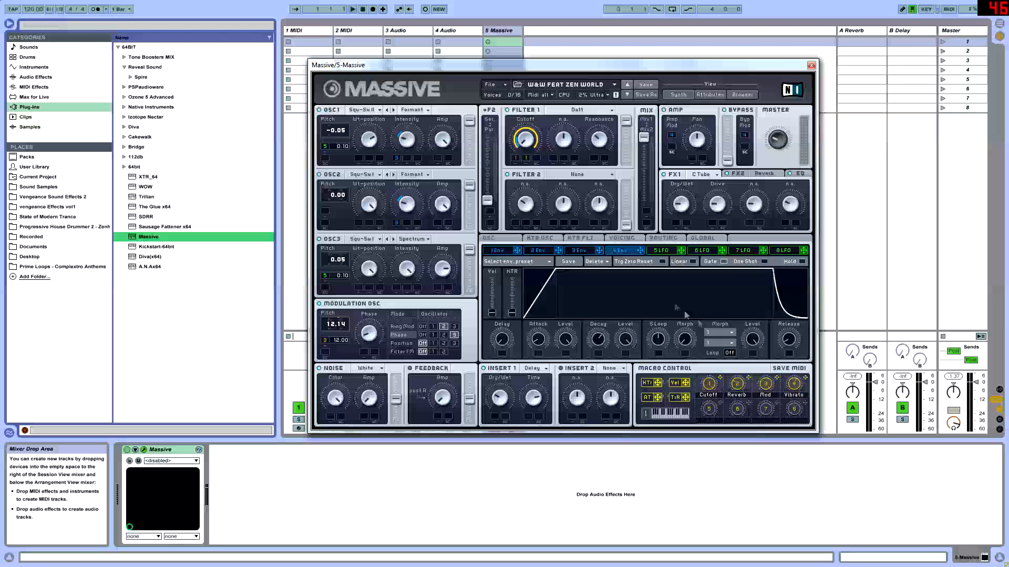
left_click(585, 252)
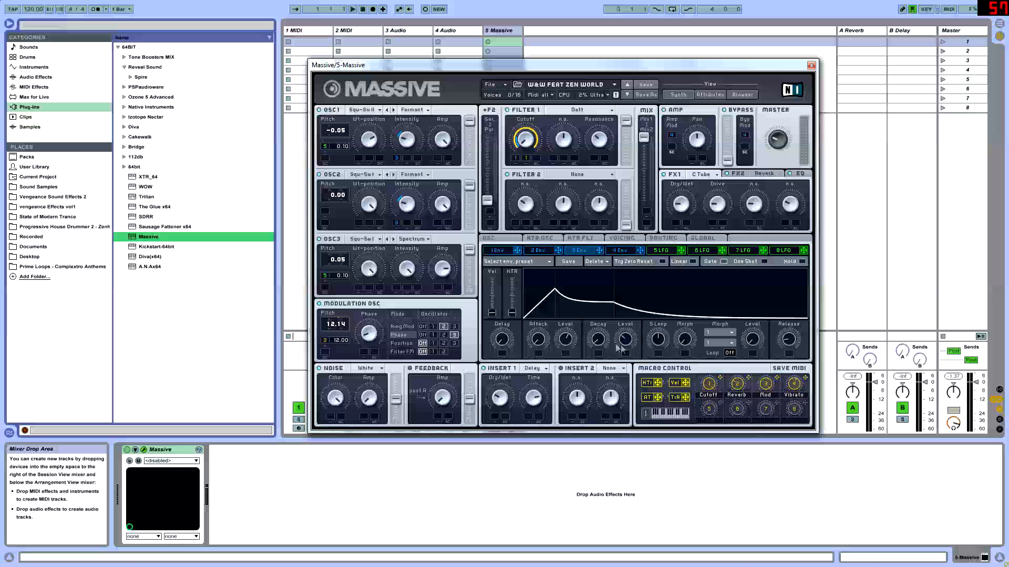
left_click_drag(596, 345, 599, 341)
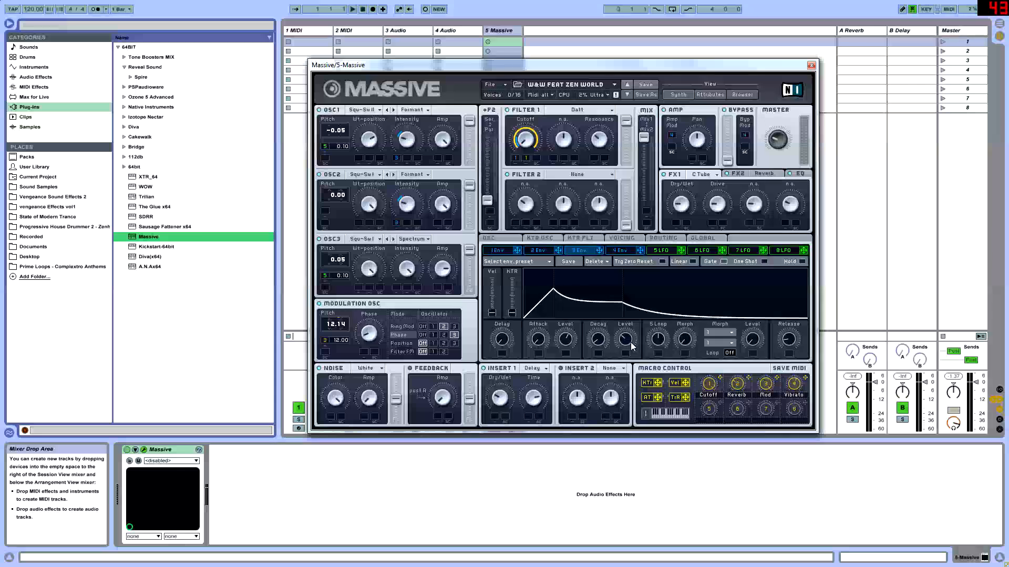
left_click_drag(789, 342, 791, 339)
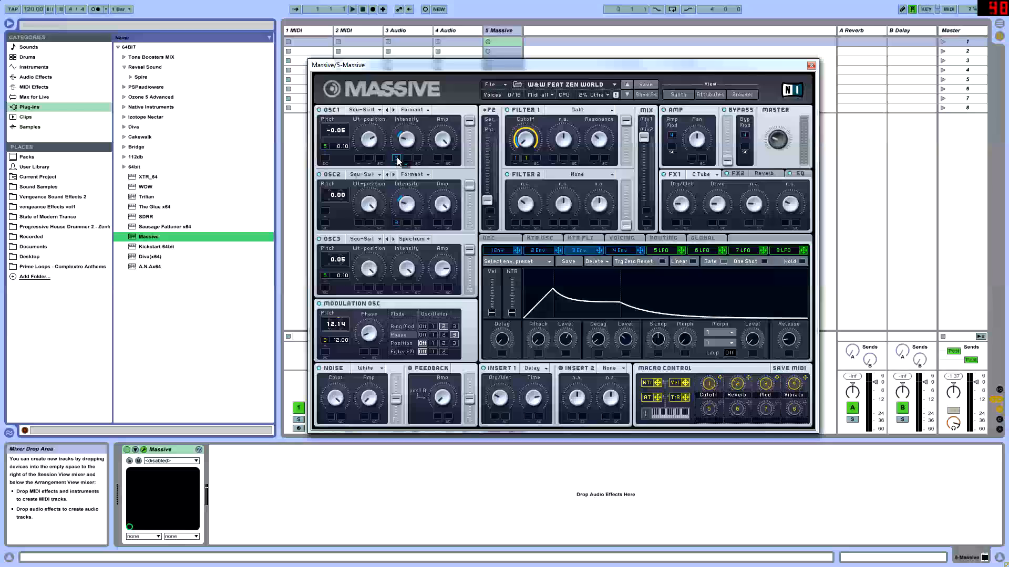
left_click_drag(398, 161, 397, 160)
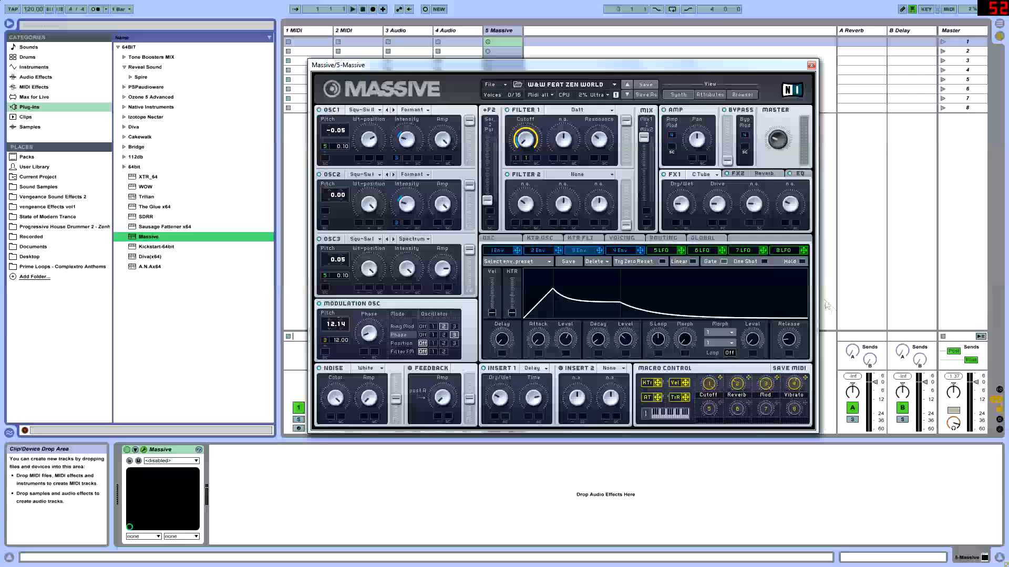
Adjust envelope 1 with a minimal attack and a slightly shorter release
left_click(497, 250)
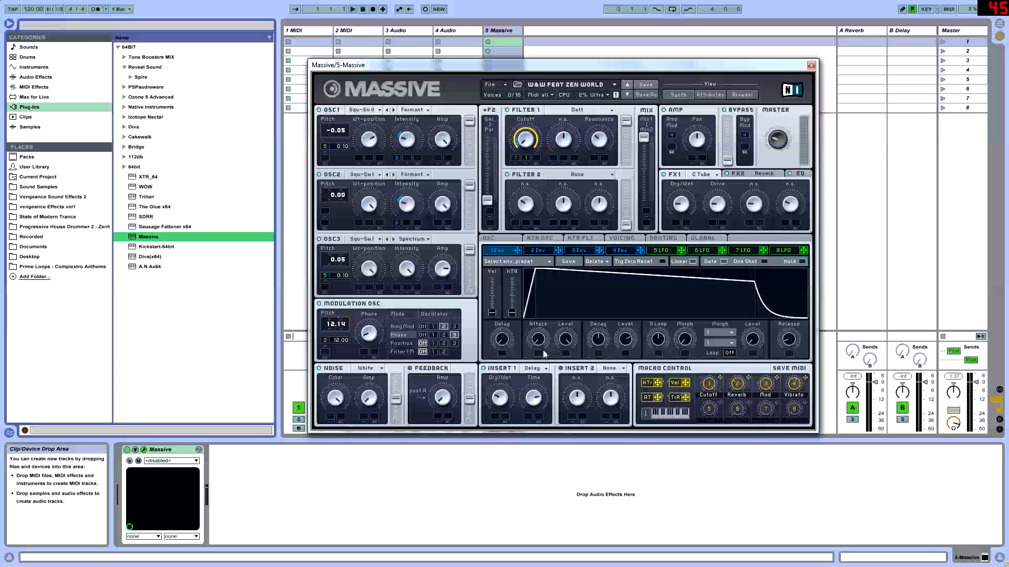
left_click_drag(541, 347, 510, 550)
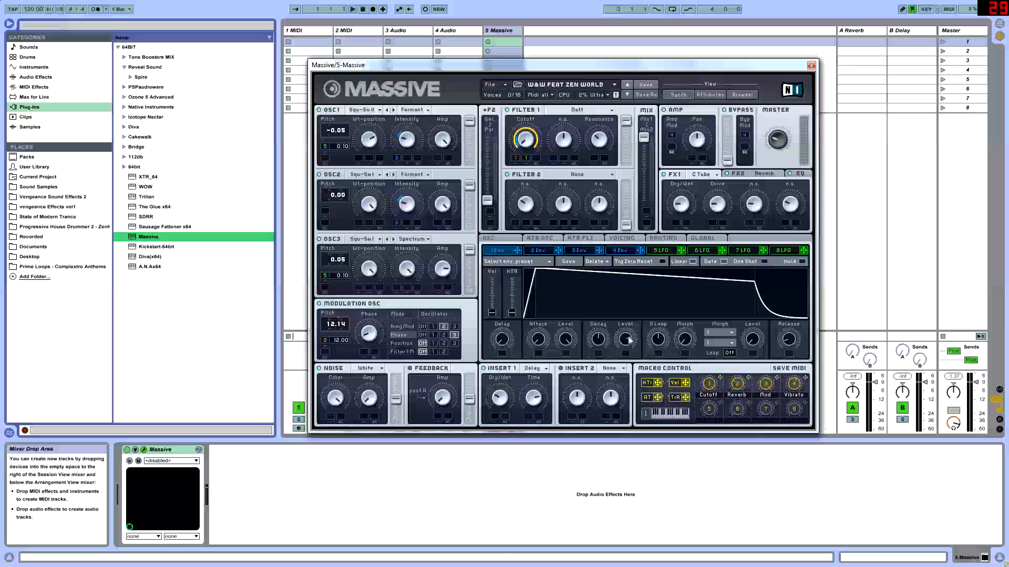
left_click_drag(795, 342, 792, 342)
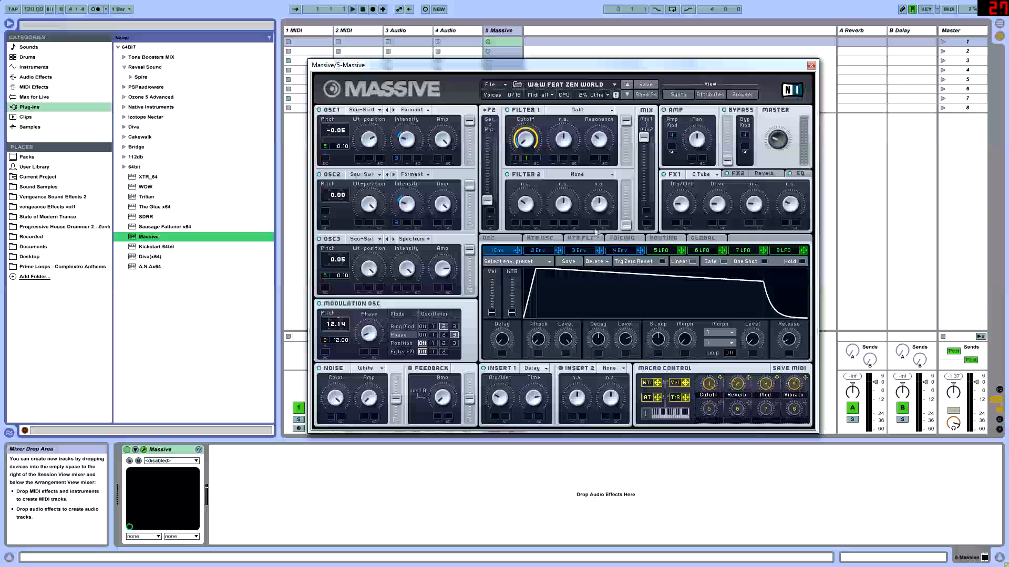
Check the voicing settings against envelope 2 and slightly adjust that envelope's release
left_click(621, 238)
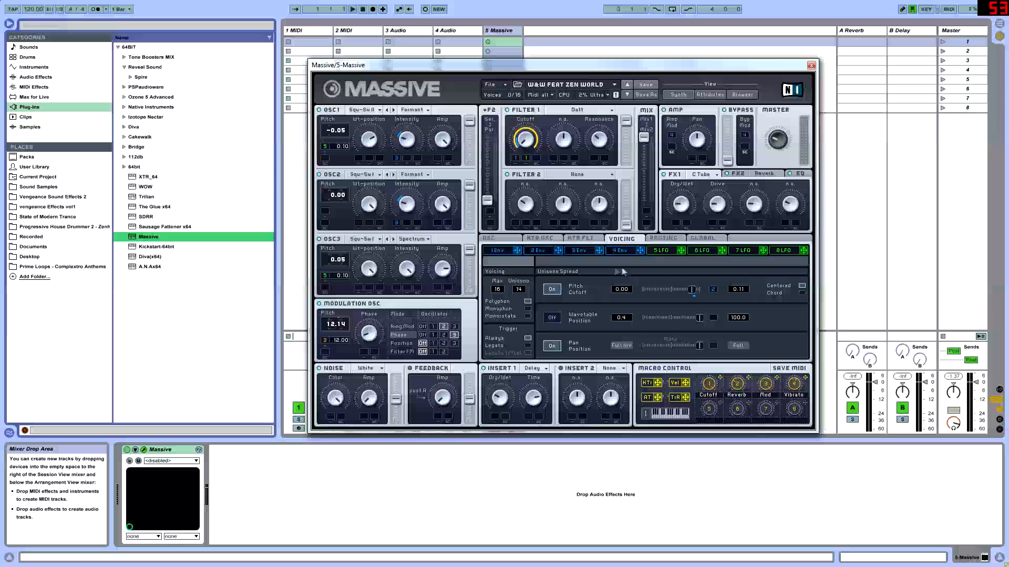
left_click(539, 251)
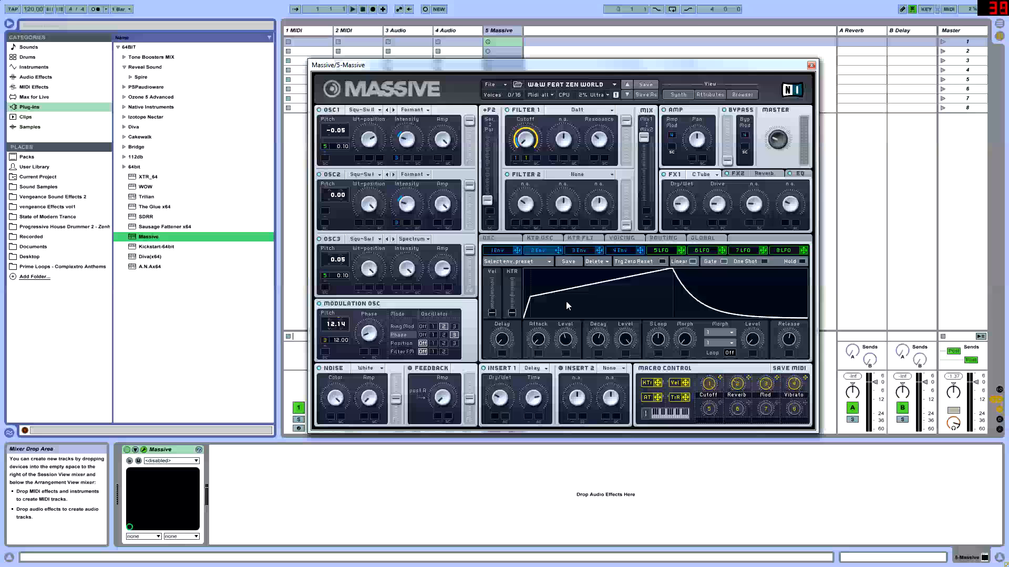
left_click(628, 239)
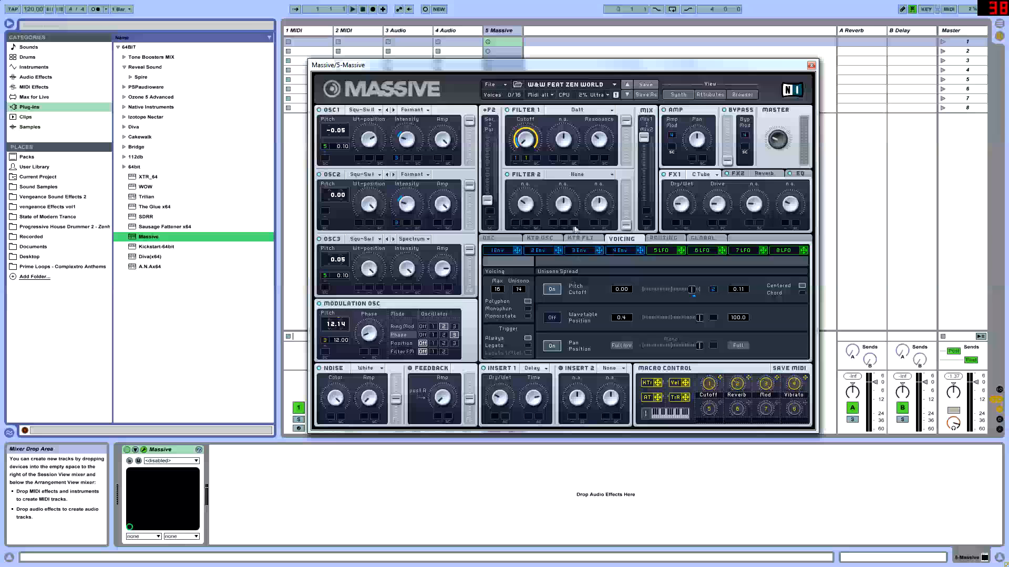
left_click(540, 238)
left_click(539, 251)
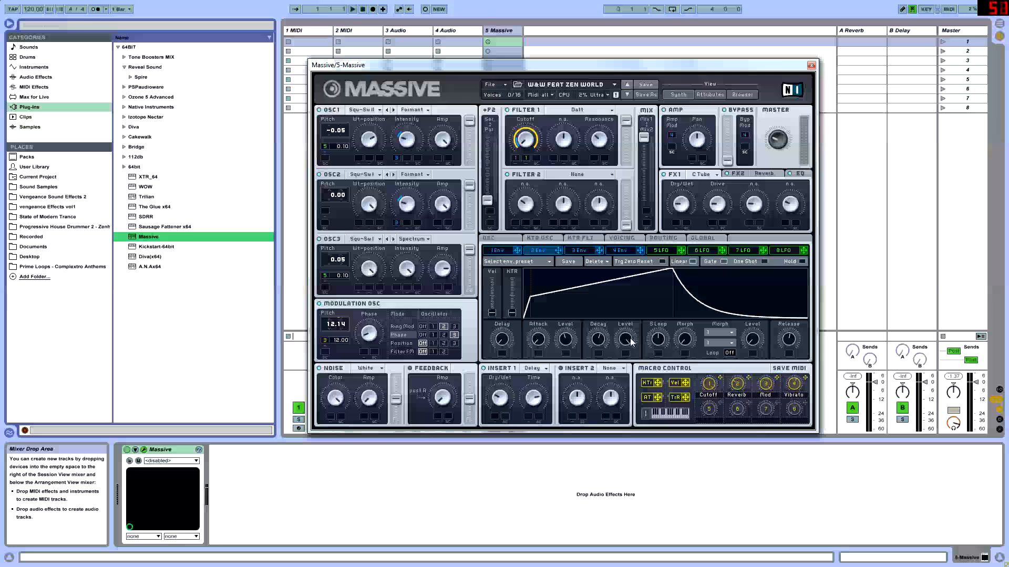
left_click_drag(789, 336, 791, 335)
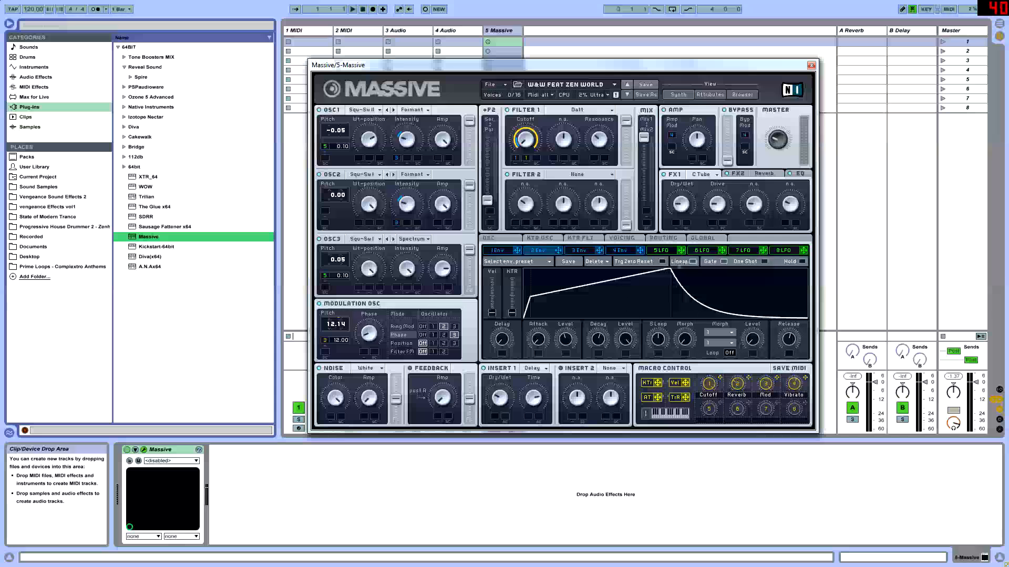
Compare envelopes 4 and 2 and examine the voicing settings
left_click(635, 250)
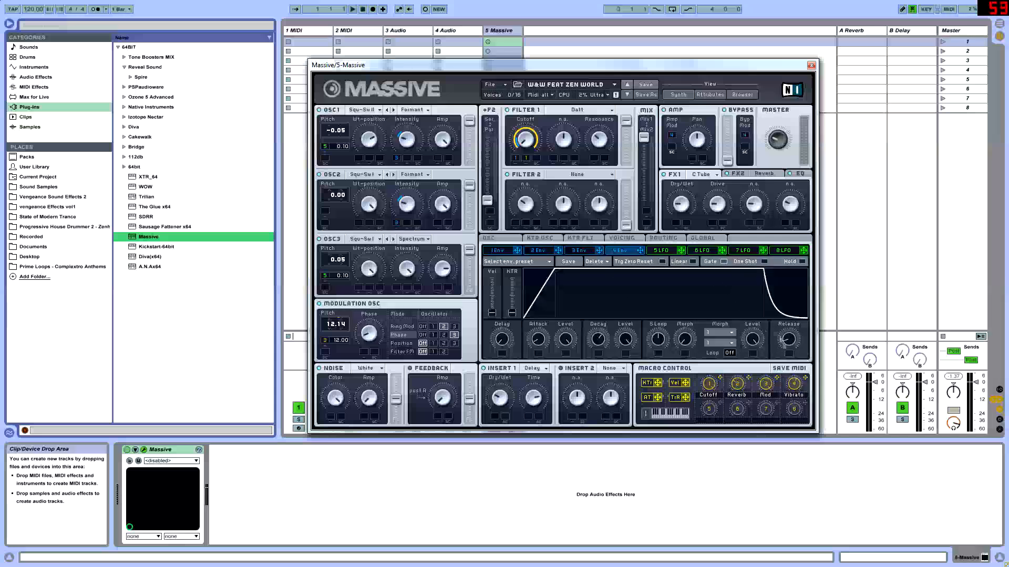
left_click(546, 251)
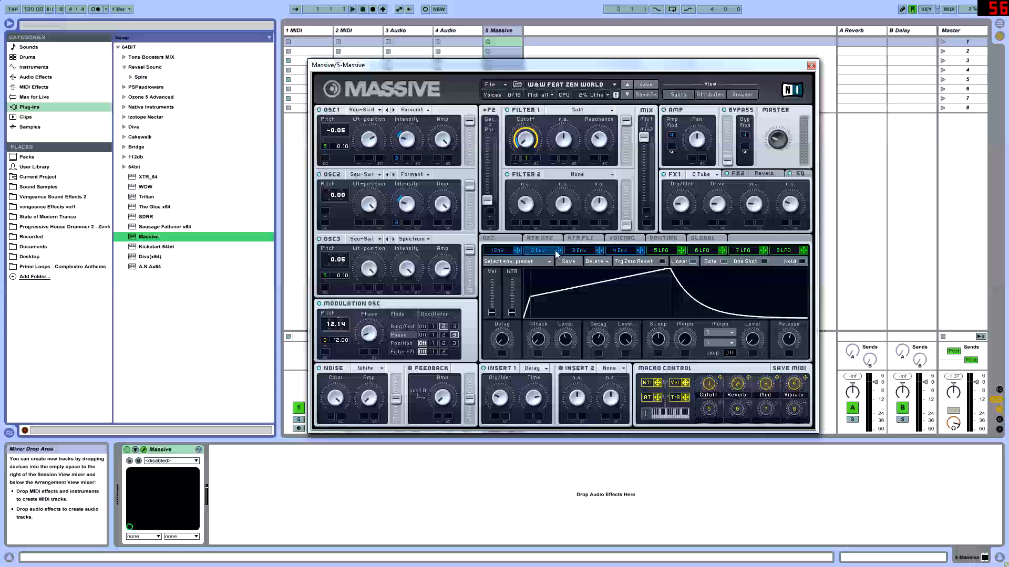
left_click(624, 238)
left_click(545, 251)
In the unison spread settings, check envelope 2's modulation of Pitch Cutoff and keep Pan Position on at full
left_click(625, 238)
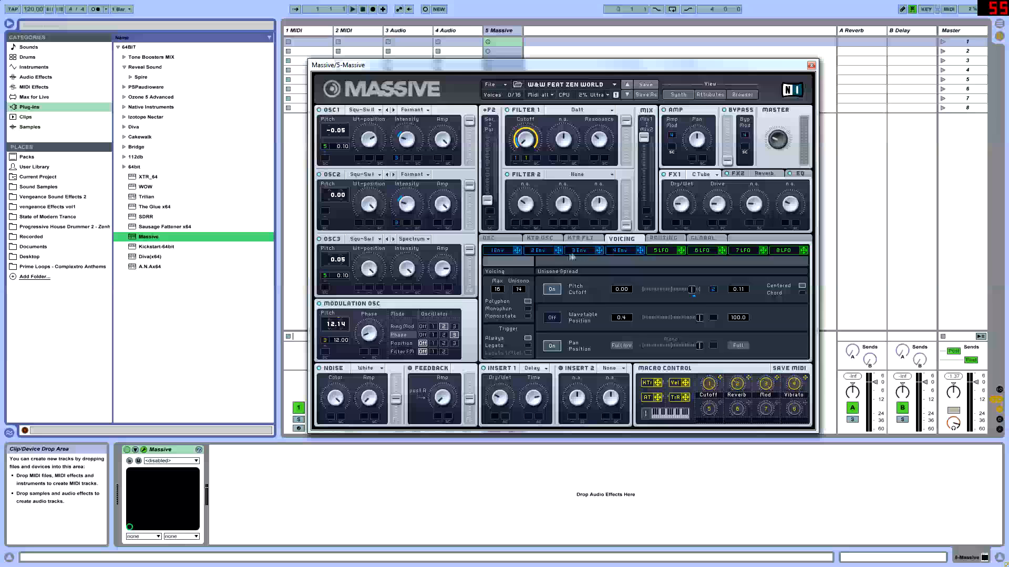
right_click(715, 289)
left_click(714, 290)
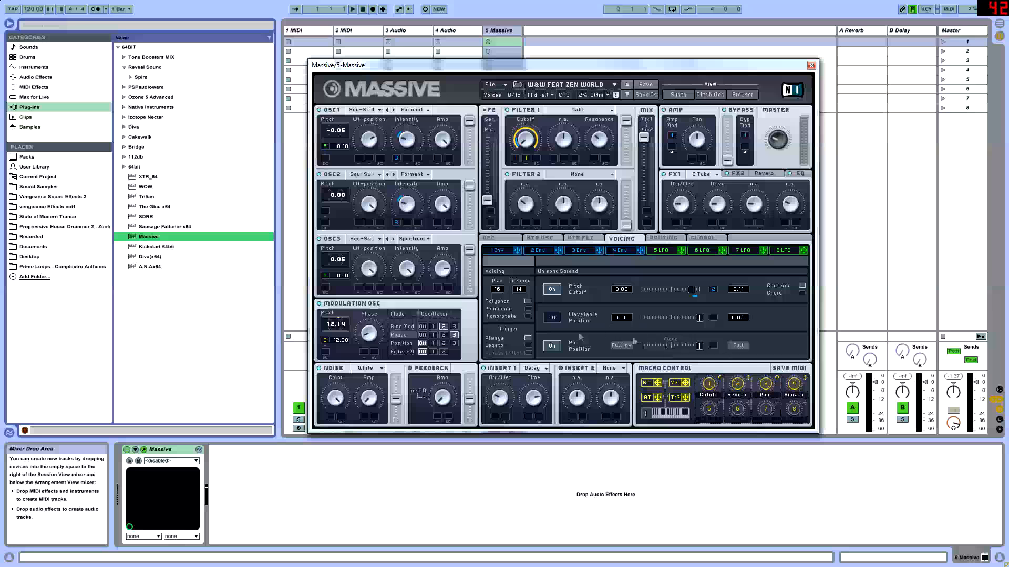
left_click(551, 348)
left_click(551, 348)
left_click_drag(699, 347, 752, 315)
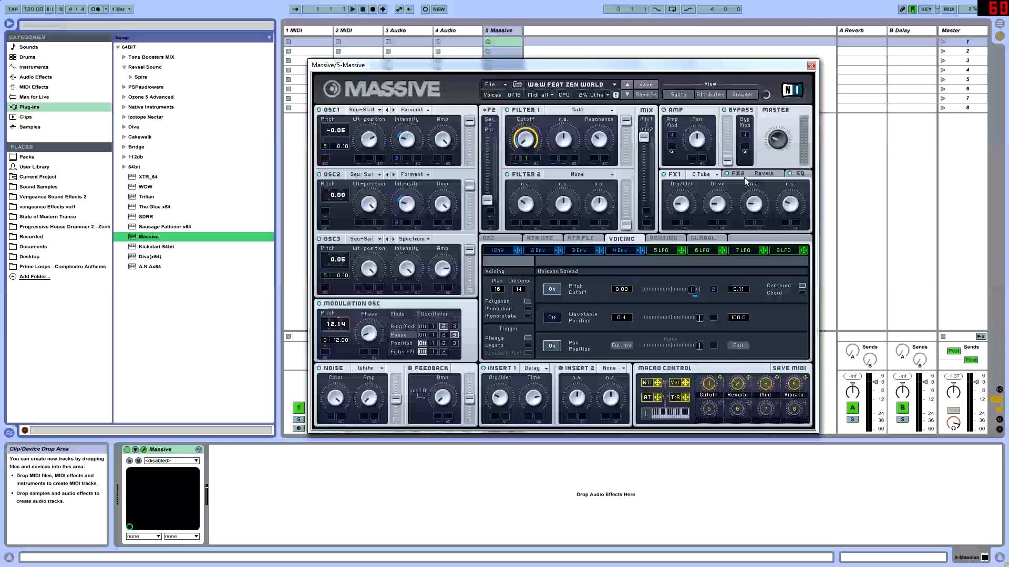
Show the EQ section and assign LFO 5 to oscillator 1's pitch with a modulation amount of 0.10
left_click(798, 173)
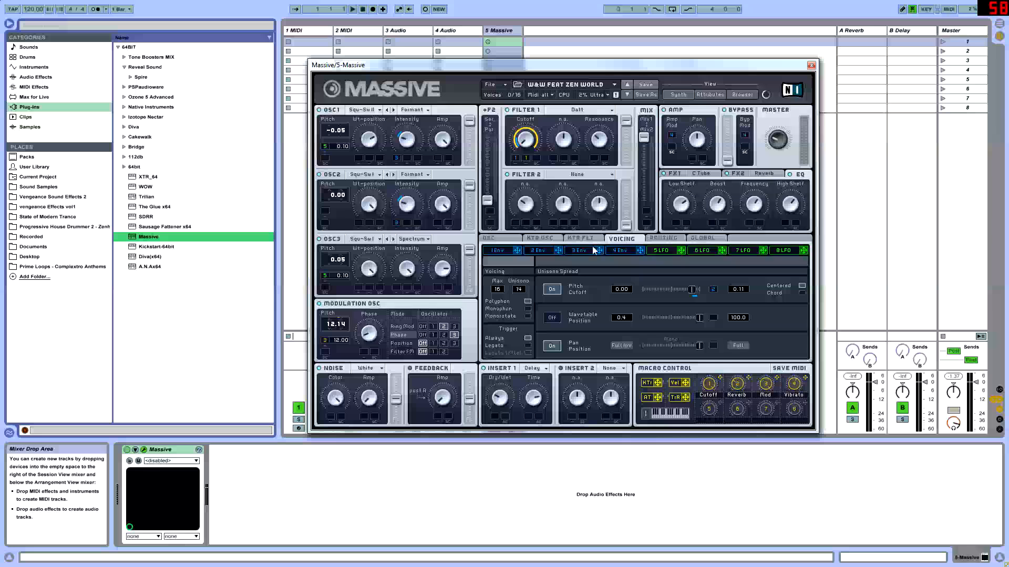
left_click(661, 250)
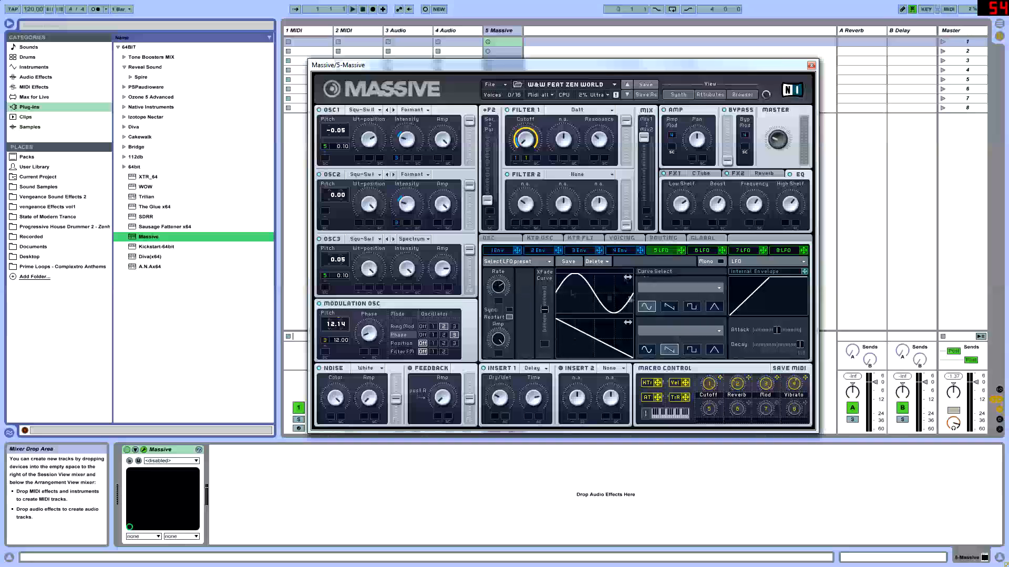
left_click_drag(684, 251, 325, 146)
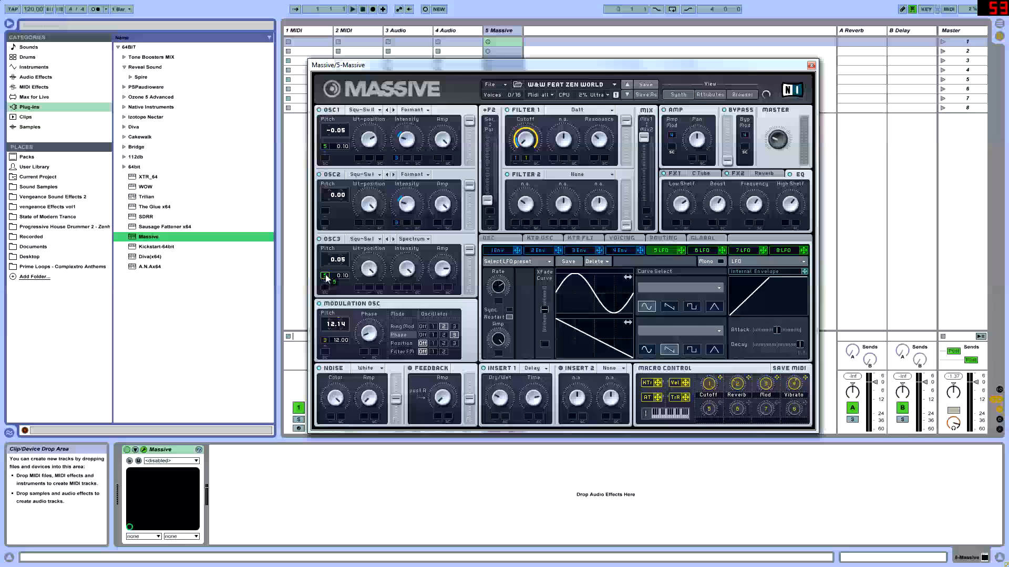
left_click_drag(325, 148, 326, 145)
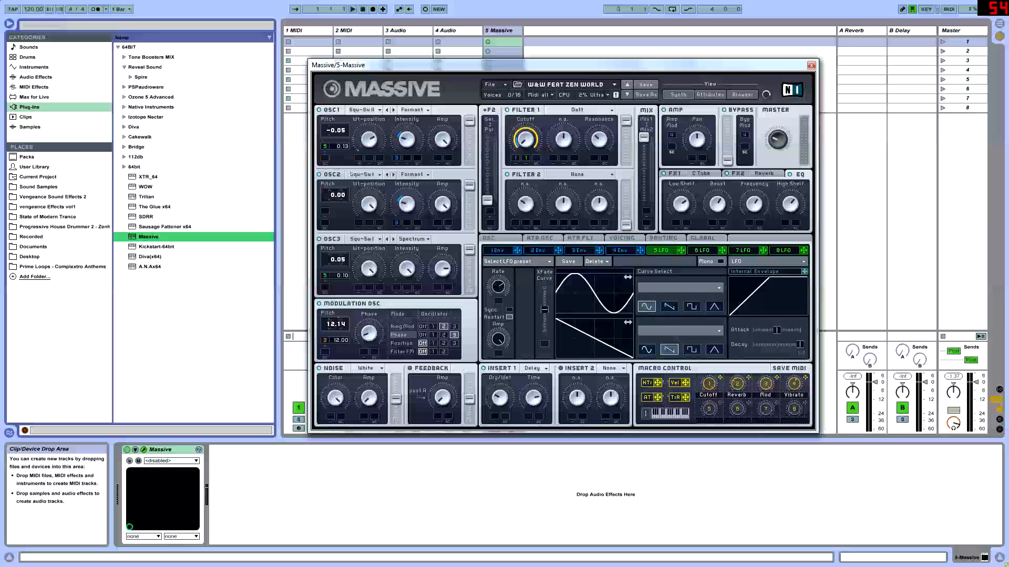
left_click_drag(343, 147, 345, 149)
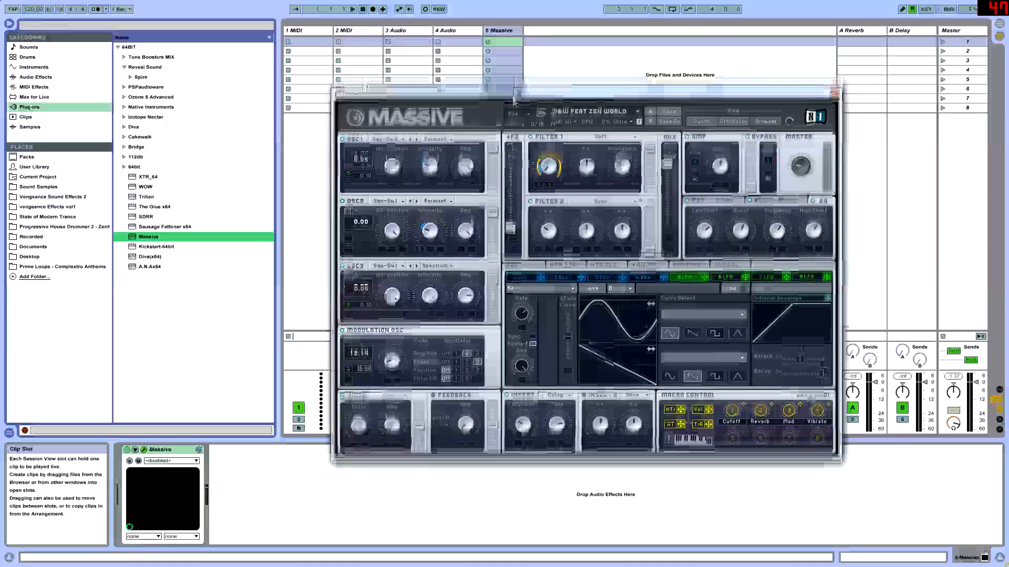
Review the curves of envelopes 4, 1, 2 and 3 in turn
left_click_drag(514, 100, 516, 80)
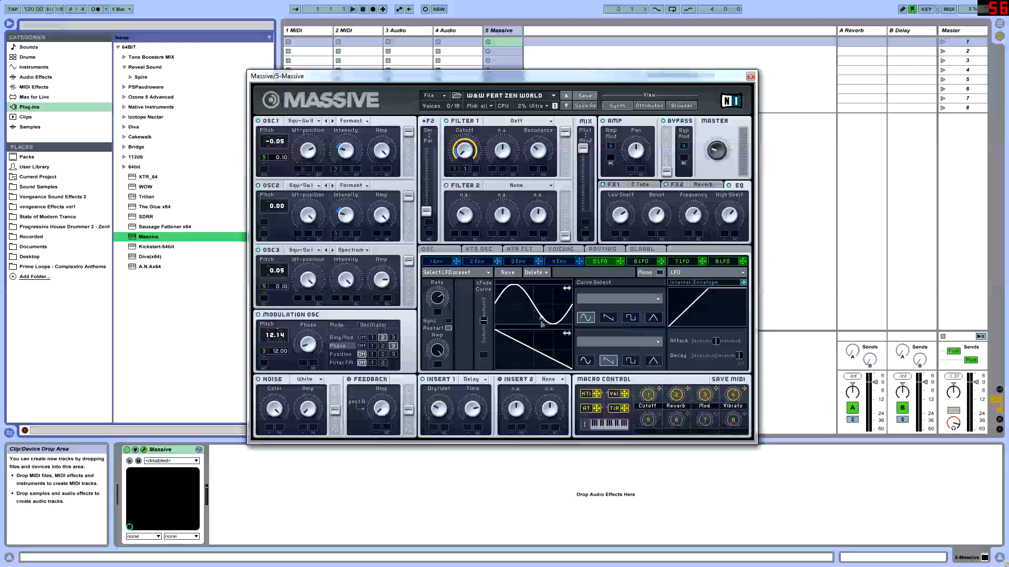
left_click(556, 262)
left_click(446, 261)
left_click(476, 262)
left_click(512, 261)
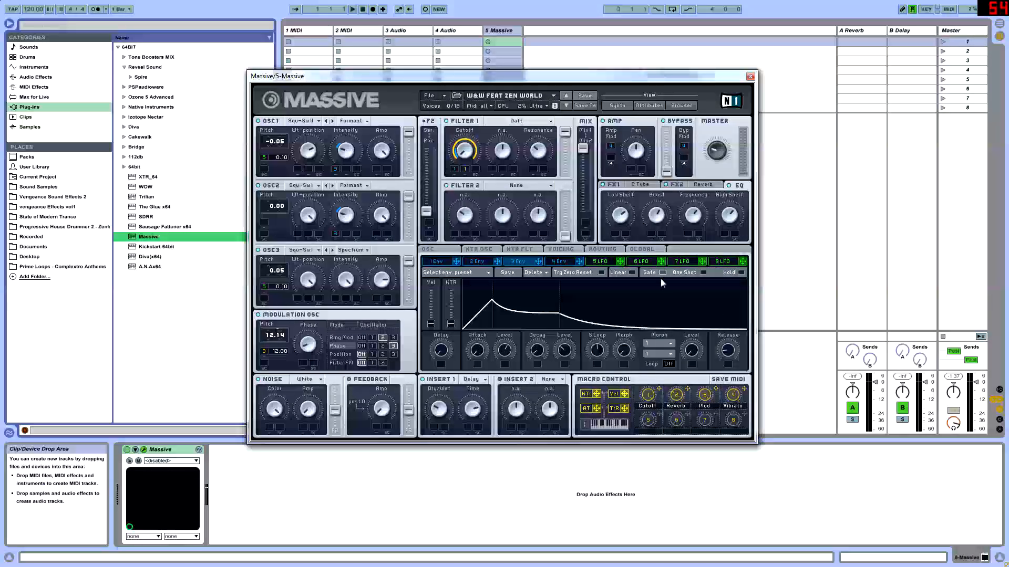
Choose Classic Tube as the effect in the FX1 slot
left_click(631, 185)
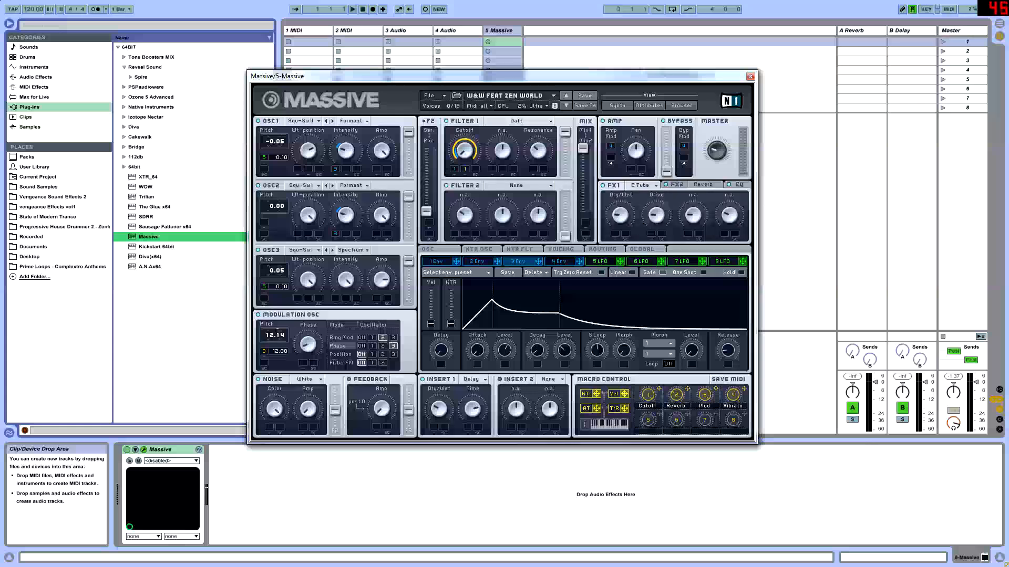
left_click(641, 187)
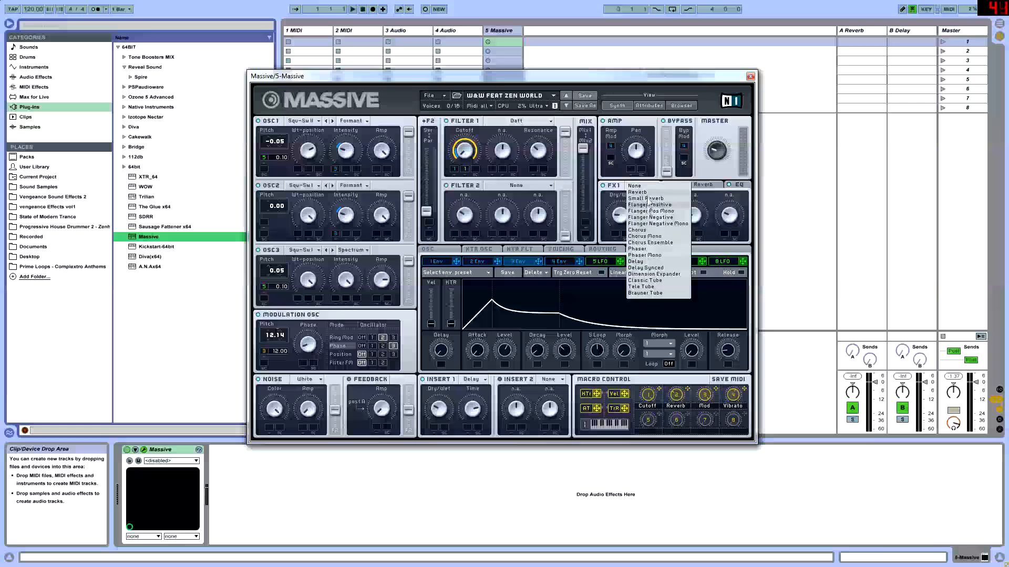
left_click(645, 280)
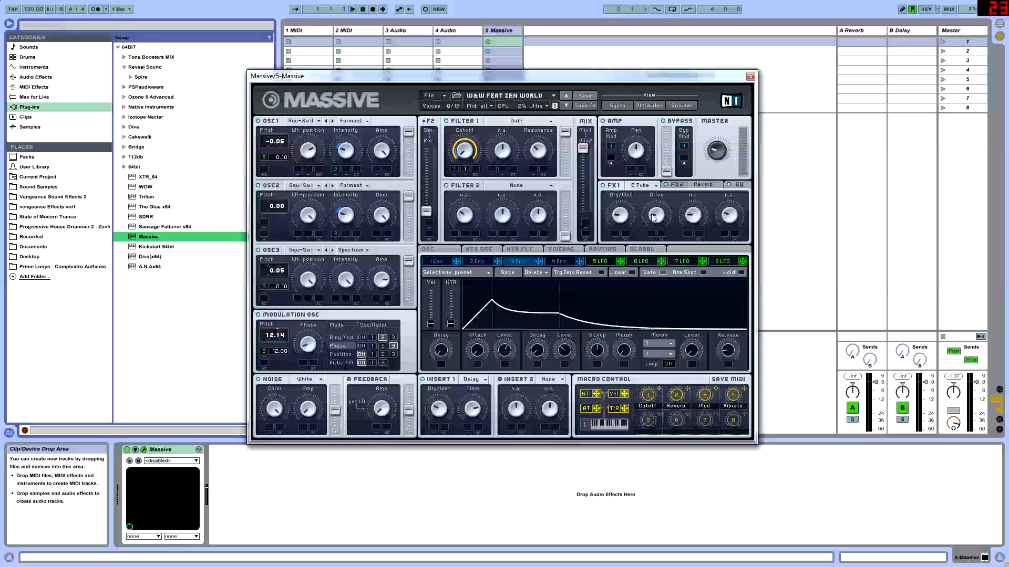
Choose Reverb as the effect in the FX2 slot
left_click(678, 185)
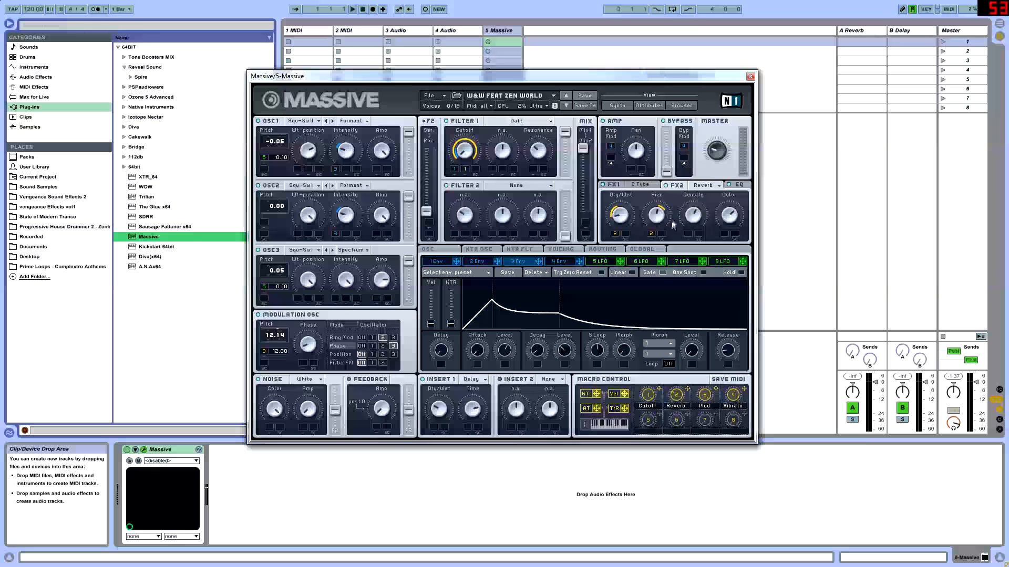
left_click(703, 186)
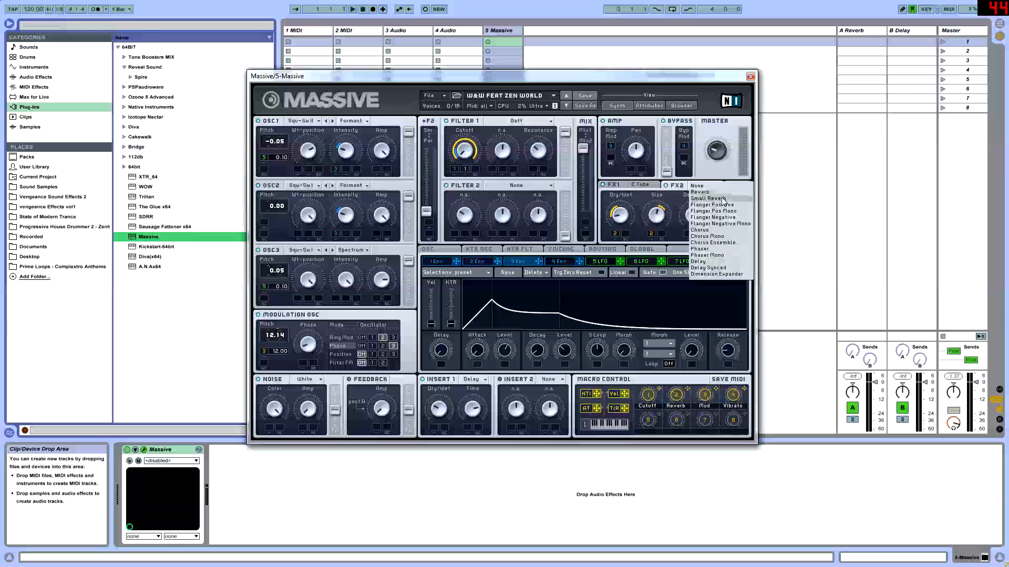
left_click(700, 192)
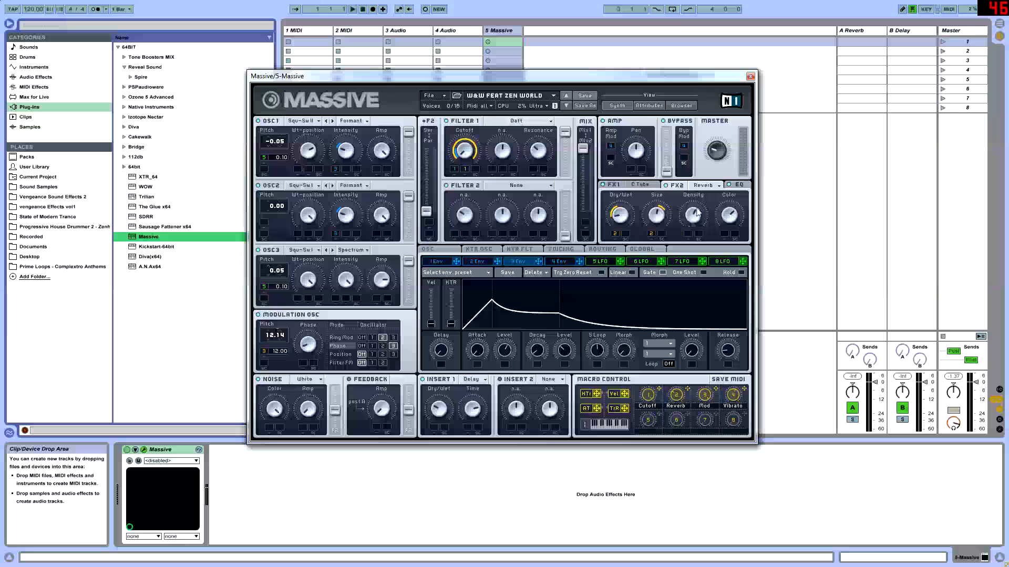
Show the EQ section and the general oscillator settings with glide, pitchbend, phases and vibrato
left_click(739, 185)
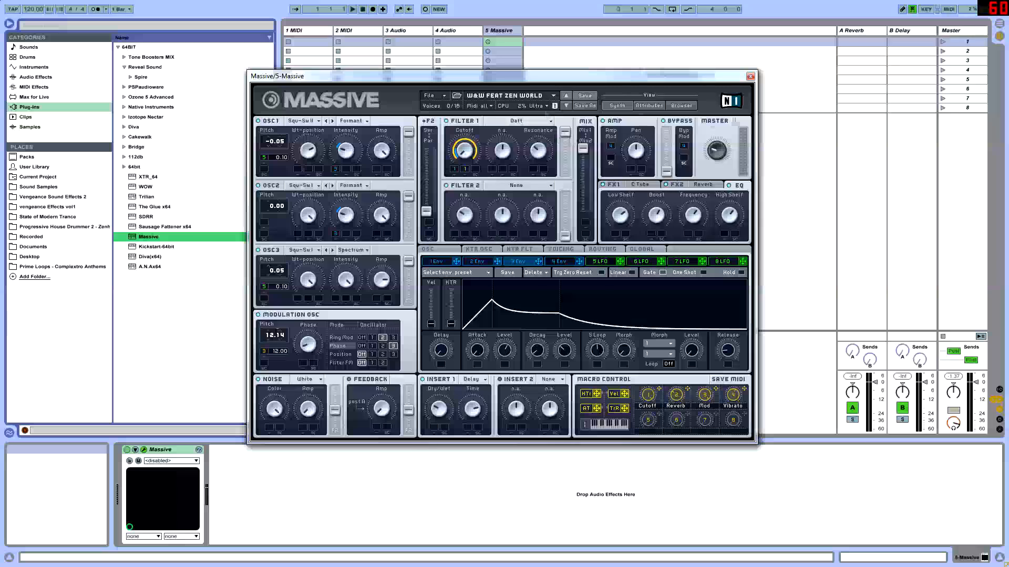
left_click(435, 251)
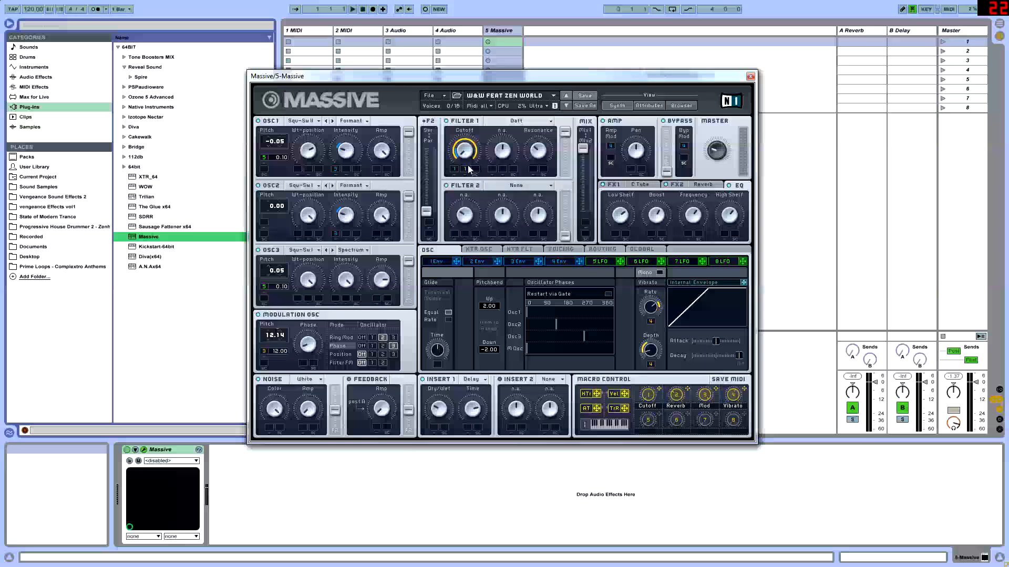
Check macro 1's modulation of filter 1's cutoff and macro 2's modulation of the FX2 reverb's dry/wet
left_click_drag(469, 170, 491, 110)
left_click(677, 185)
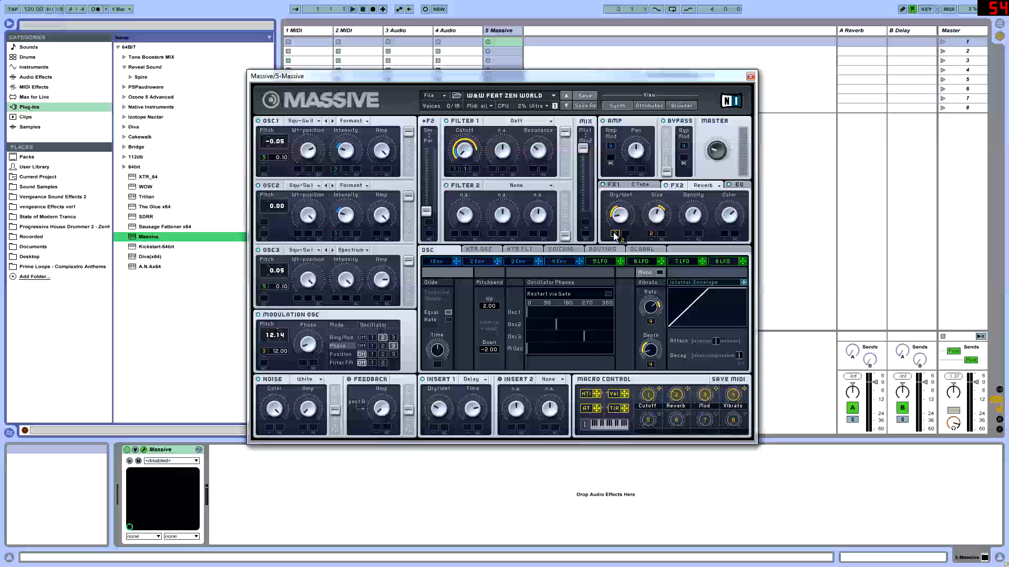
left_click_drag(614, 235, 614, 235)
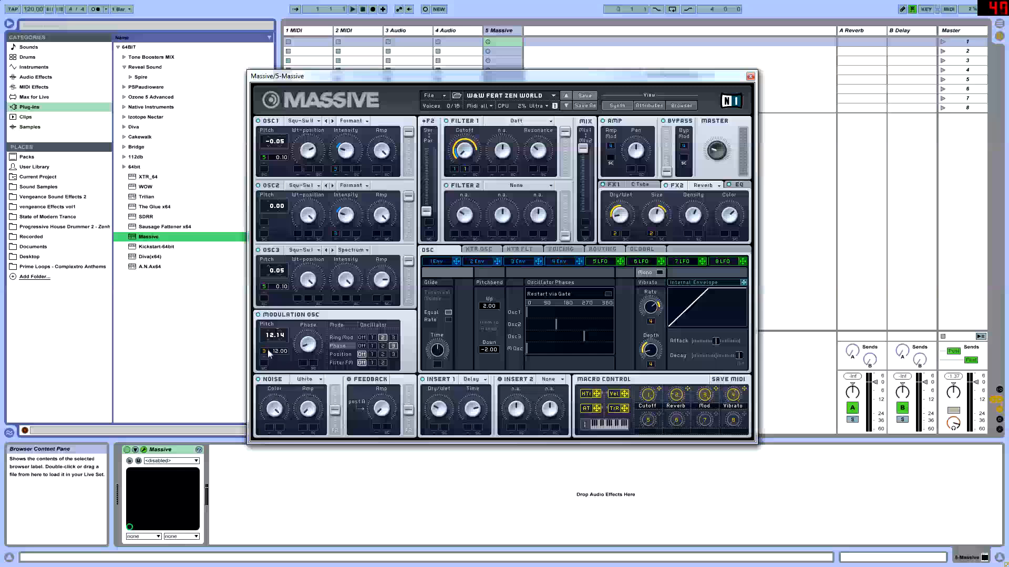
Examine the modulation oscillator's macro 3 pitch modulation and compare its ring mod and phase settings
left_click_drag(278, 359, 283, 357)
left_click_drag(288, 351, 288, 349)
left_click(345, 337)
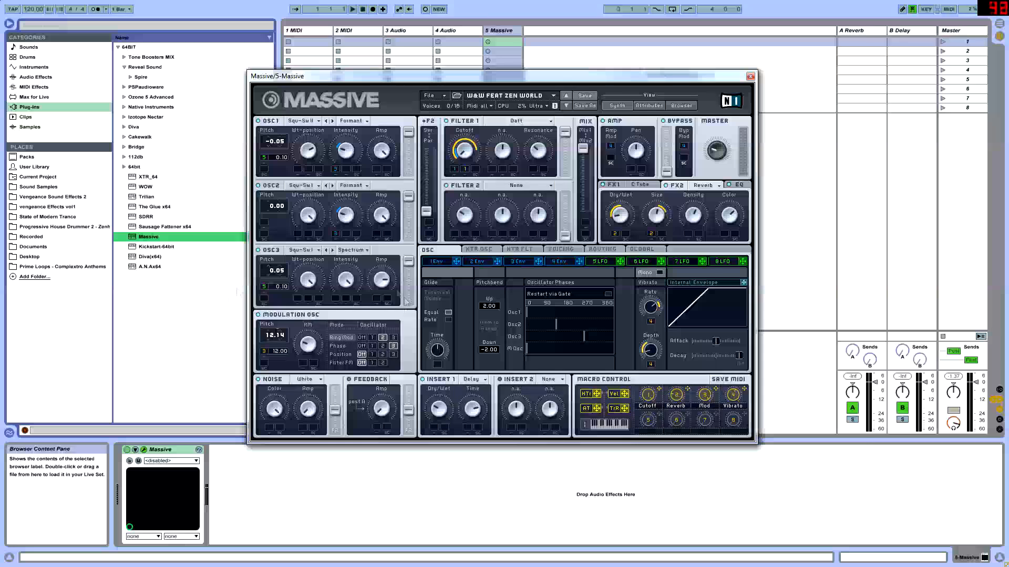
left_click(336, 345)
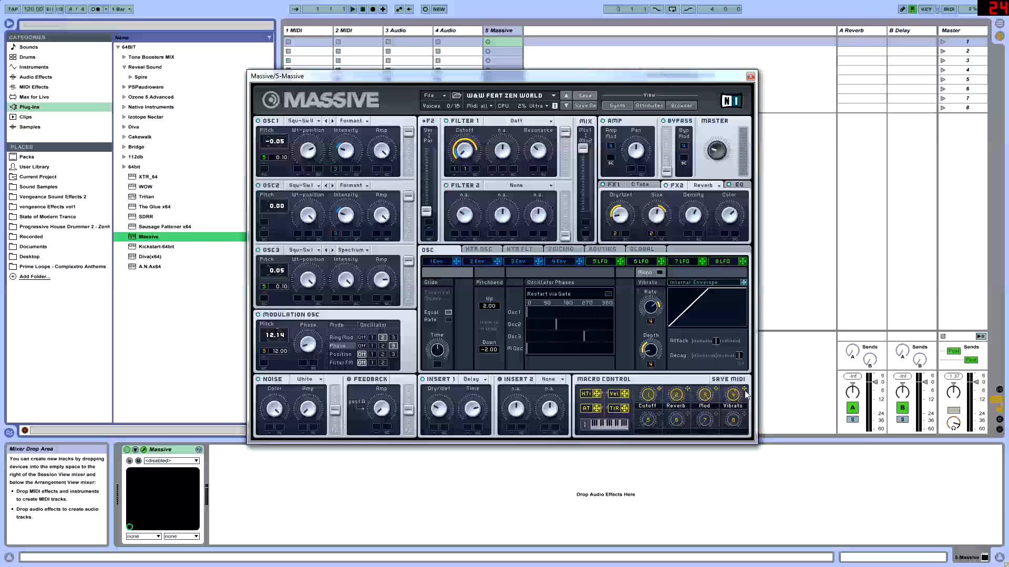
Check macro 4's modulation of the vibrato rate and move the synth window aside
right_click(651, 319)
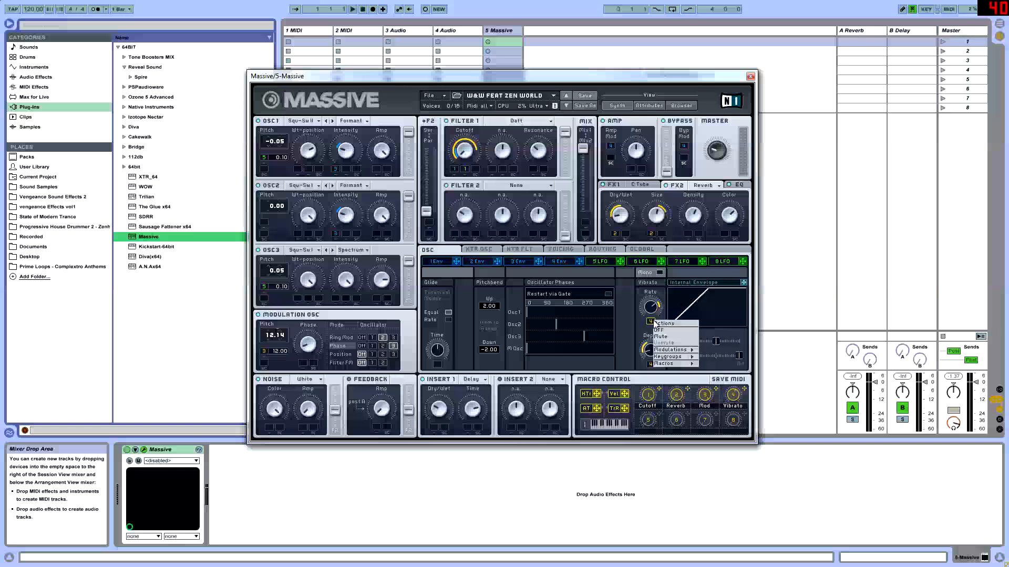
left_click(640, 324)
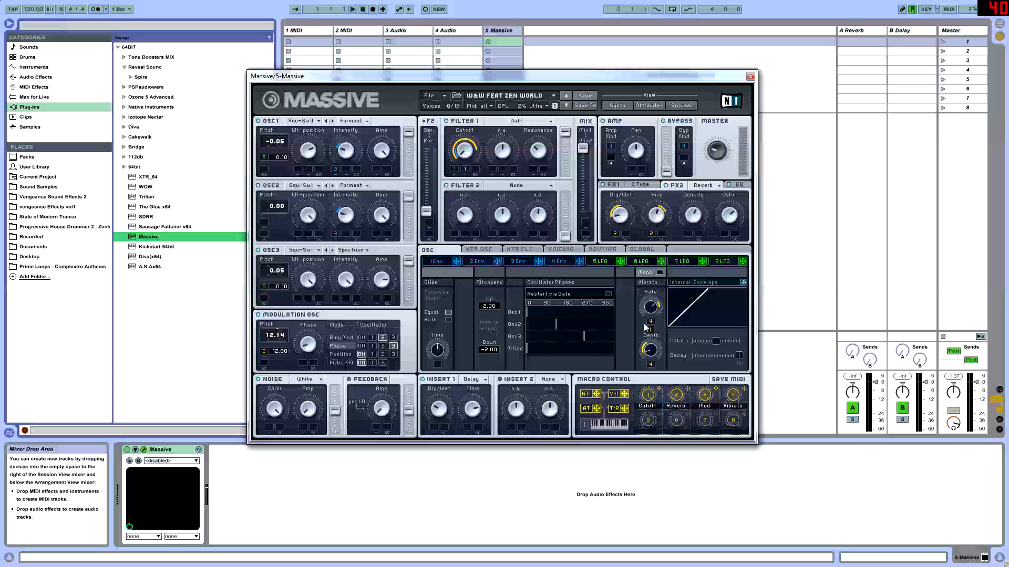
left_click_drag(650, 320, 651, 317)
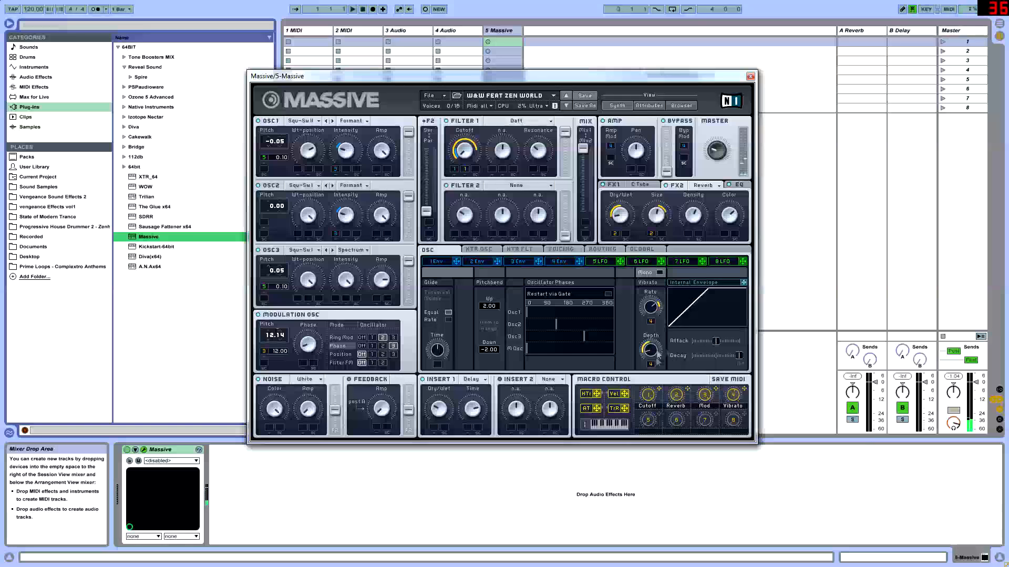
left_click_drag(317, 75, 355, 75)
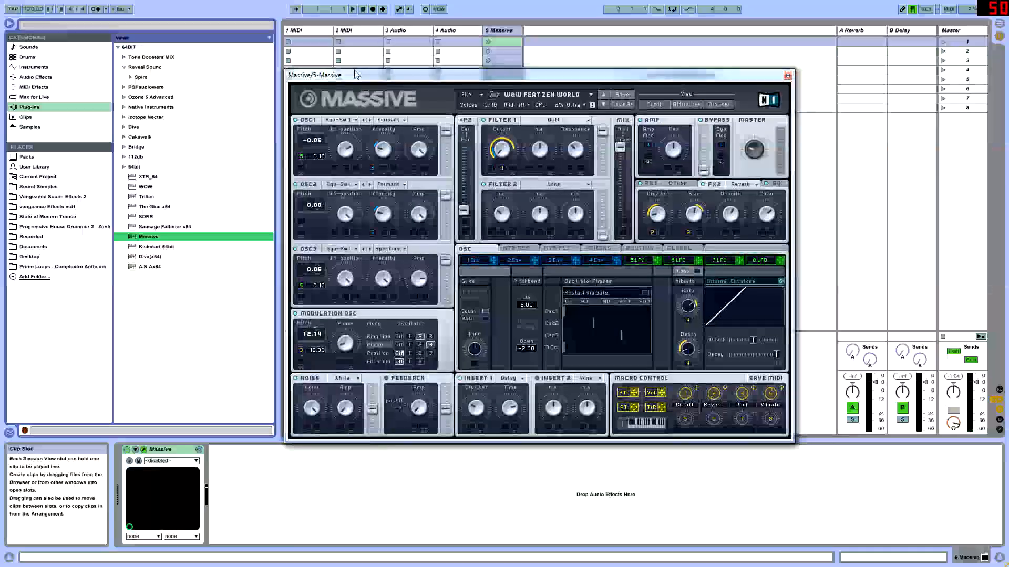